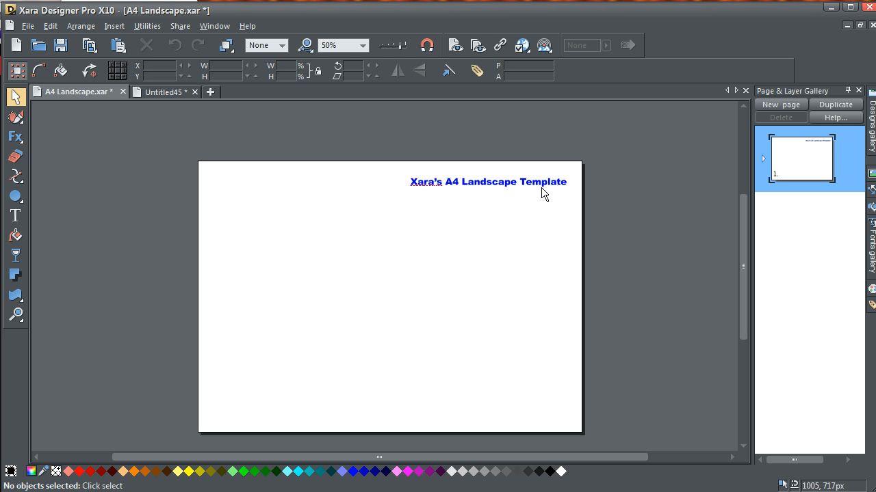
Review the grid and ruler, units and page size options of A4 Landscape.xar, then close the options
click(150, 25)
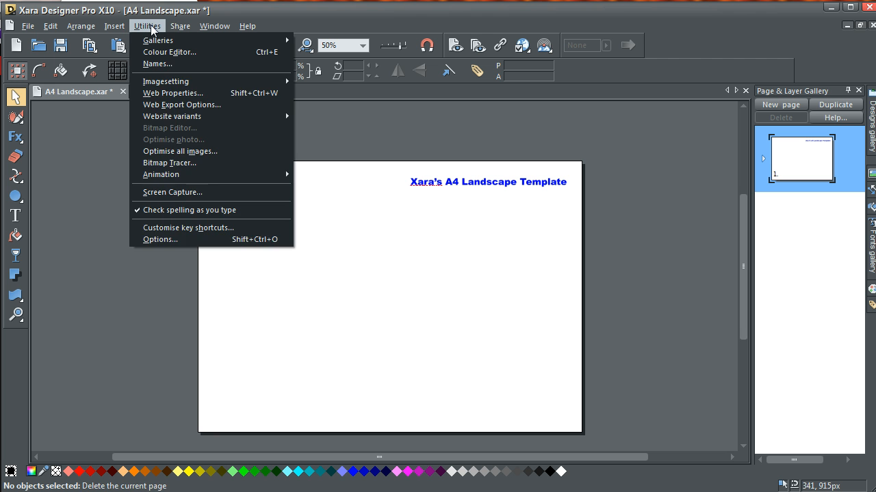
click(184, 237)
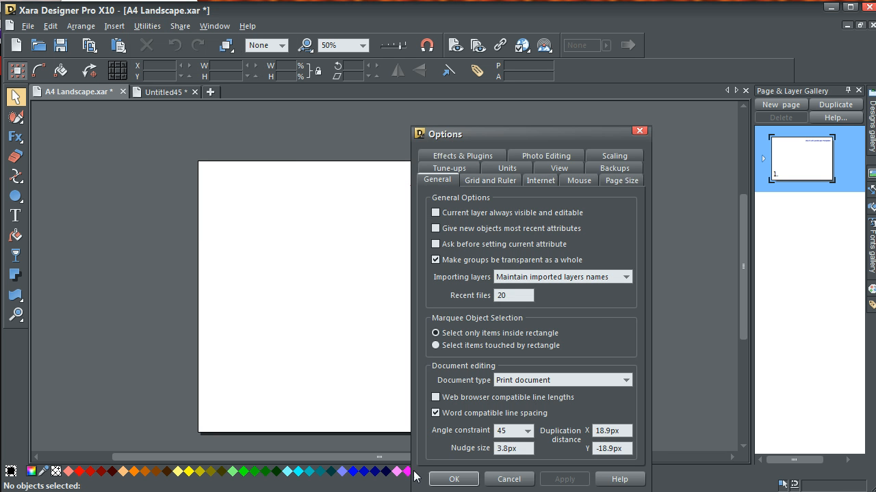
drag(542, 137, 562, 111)
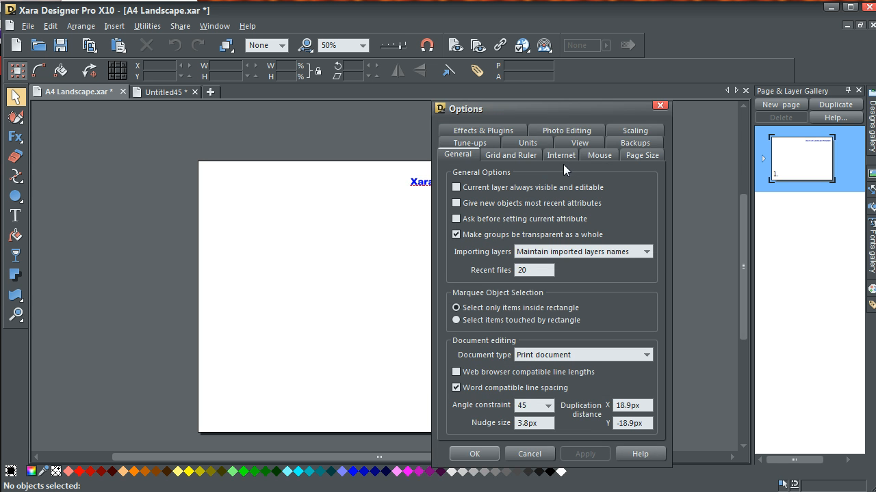
click(523, 157)
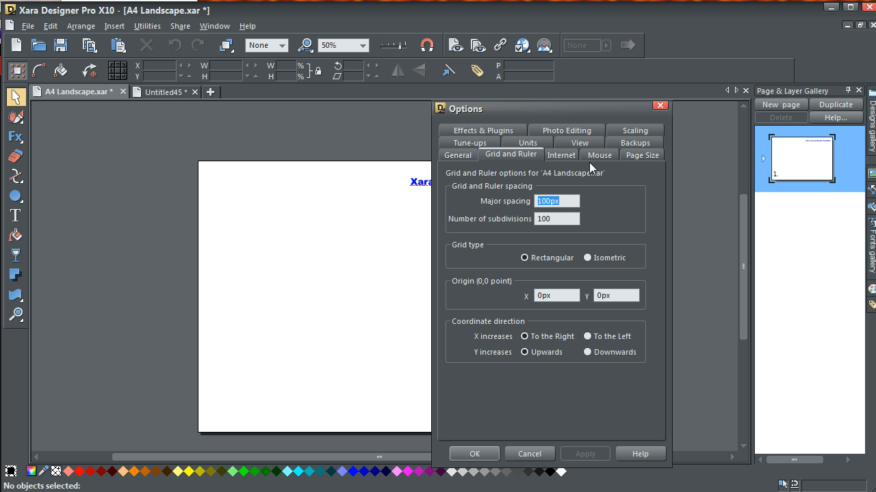
click(532, 143)
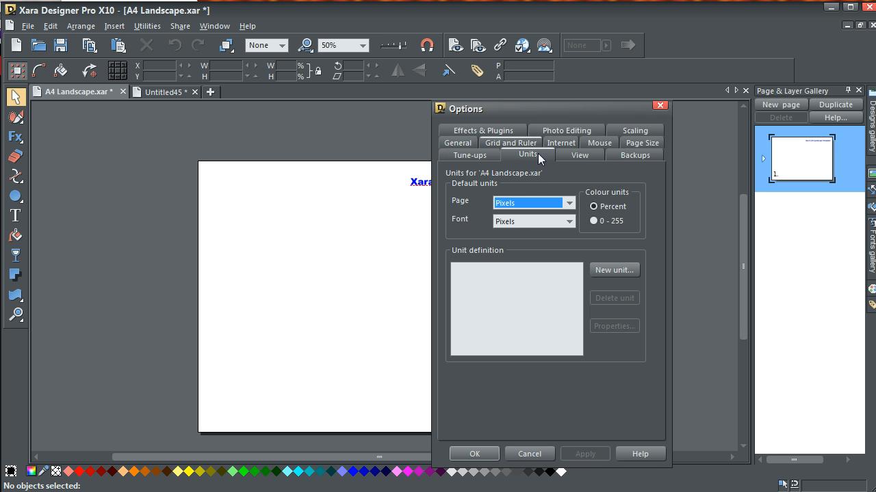
click(634, 145)
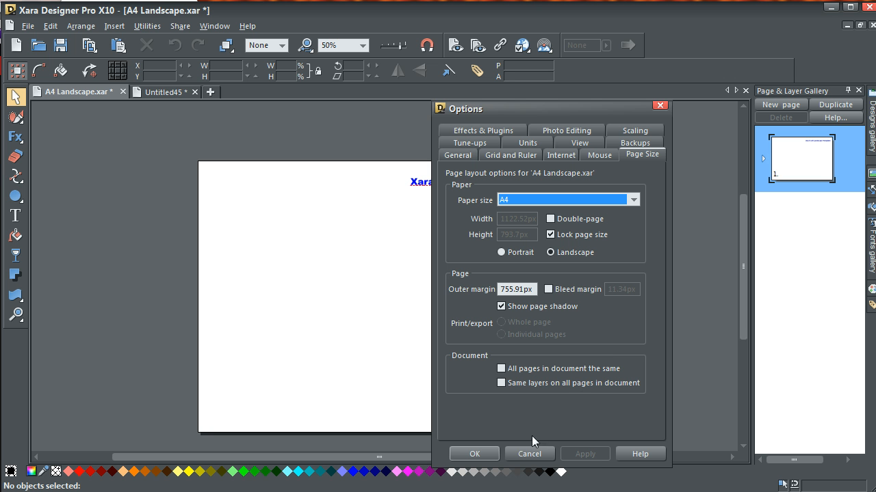
click(494, 456)
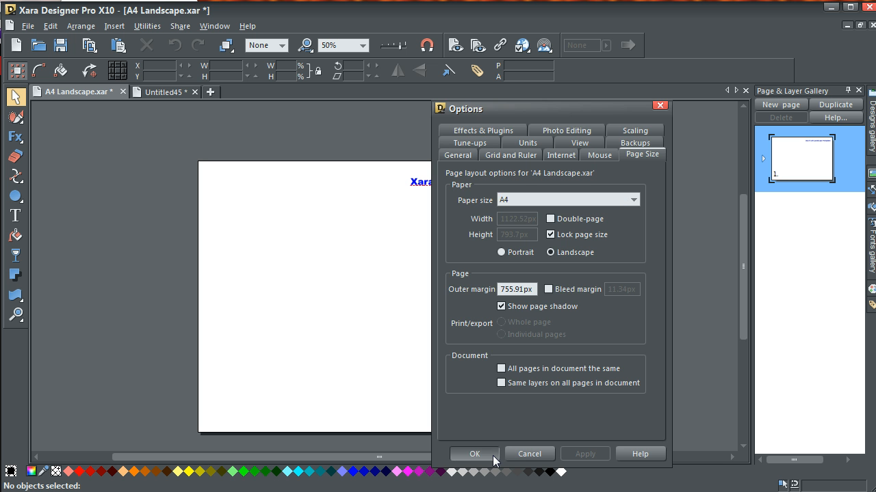
Draw a straight vertical line about 726 px long on the left side of the A4 Landscape.xar page
click(11, 180)
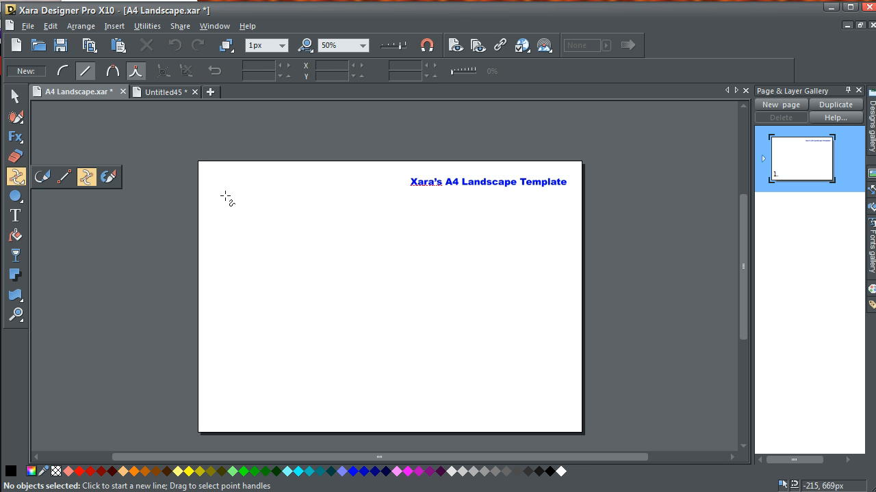
click(240, 174)
drag(240, 301, 240, 422)
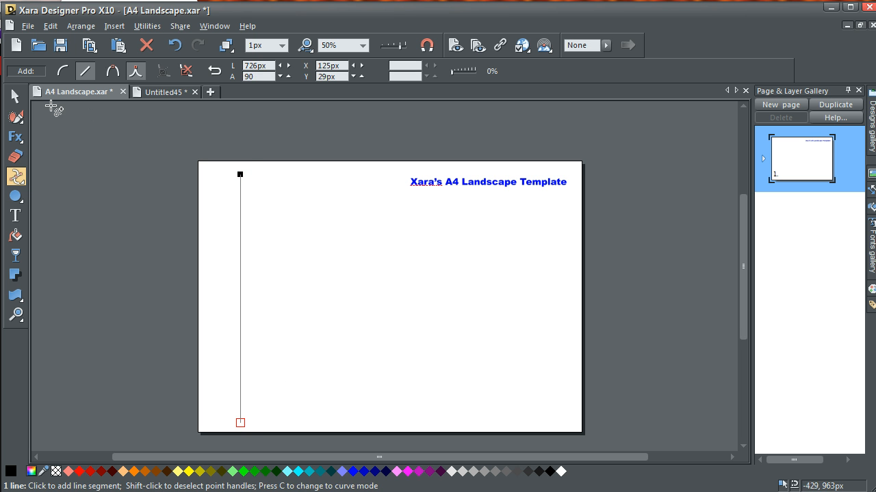
Align the vertical line centrally in the horizontal direction within the page
click(18, 100)
click(81, 26)
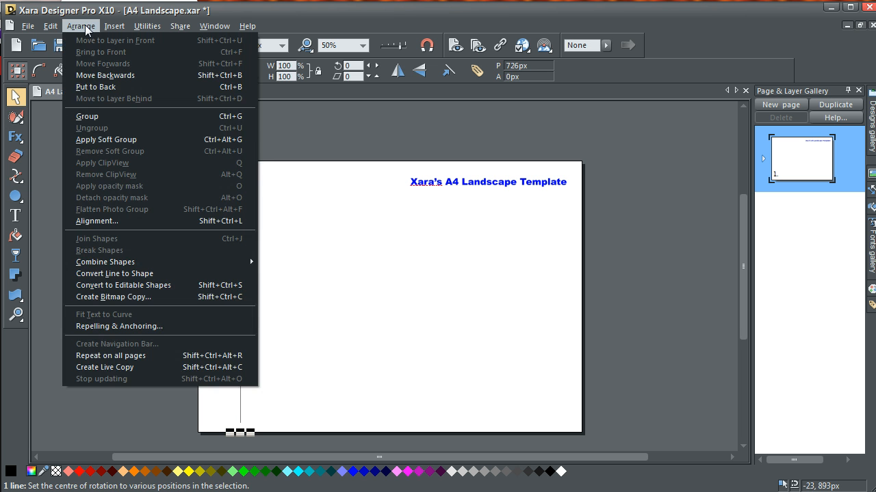
click(97, 221)
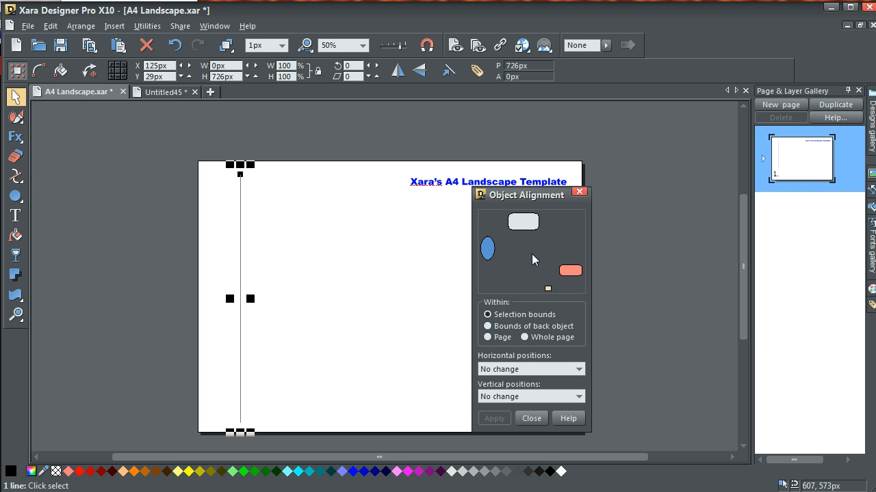
click(531, 253)
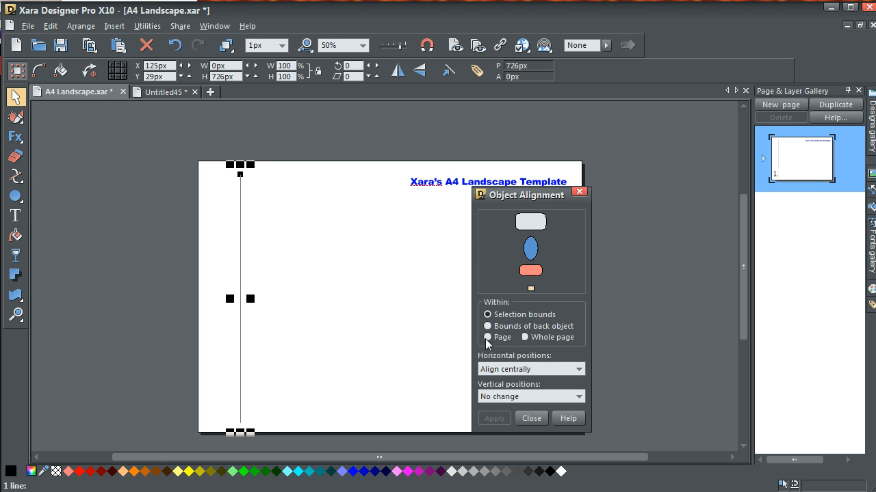
click(487, 337)
click(504, 419)
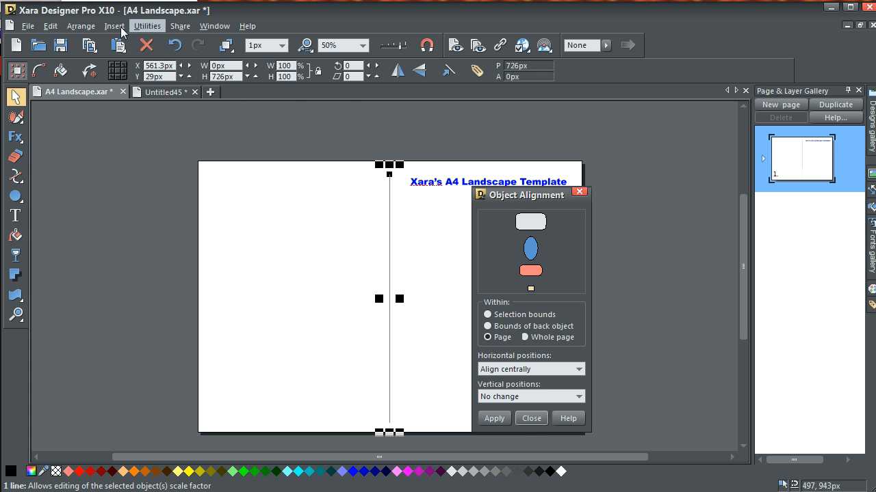
Compare the page size options of A4 Landscape.xar with those of Untitled45
click(147, 26)
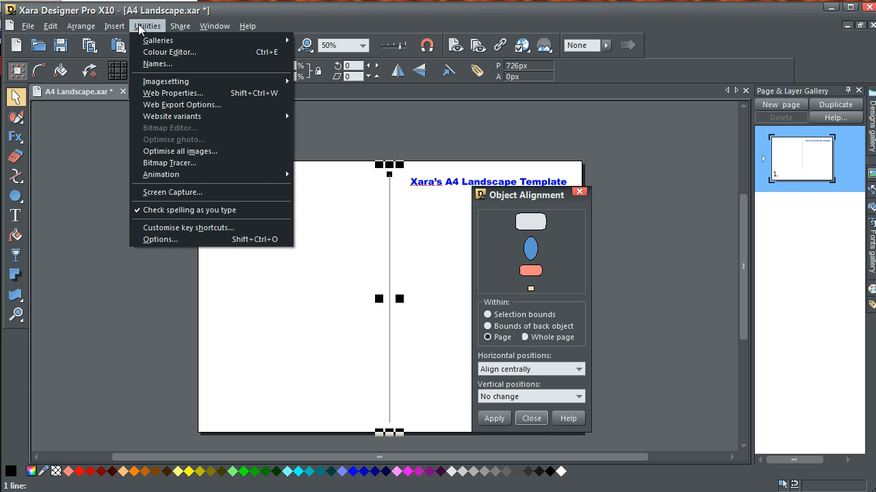
click(167, 240)
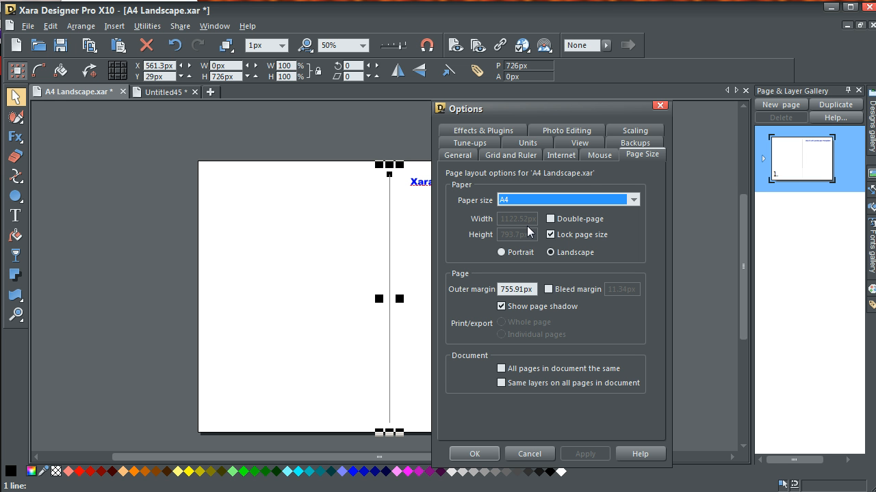
click(178, 92)
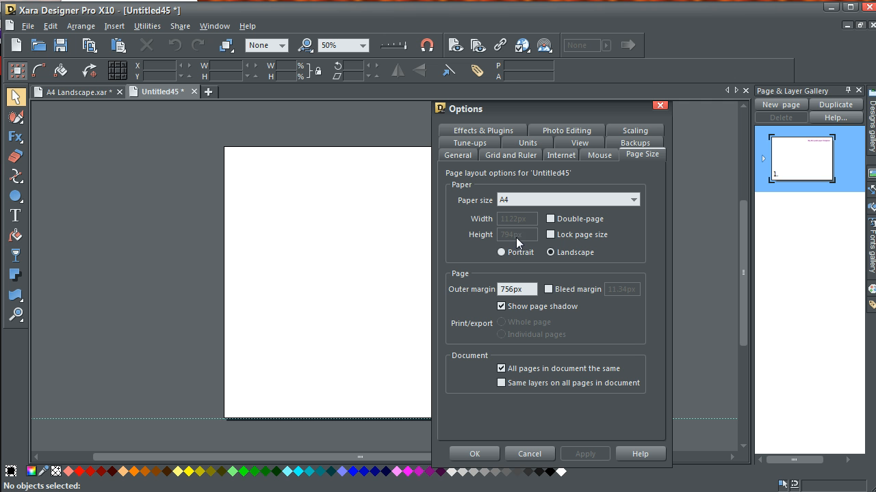
click(96, 95)
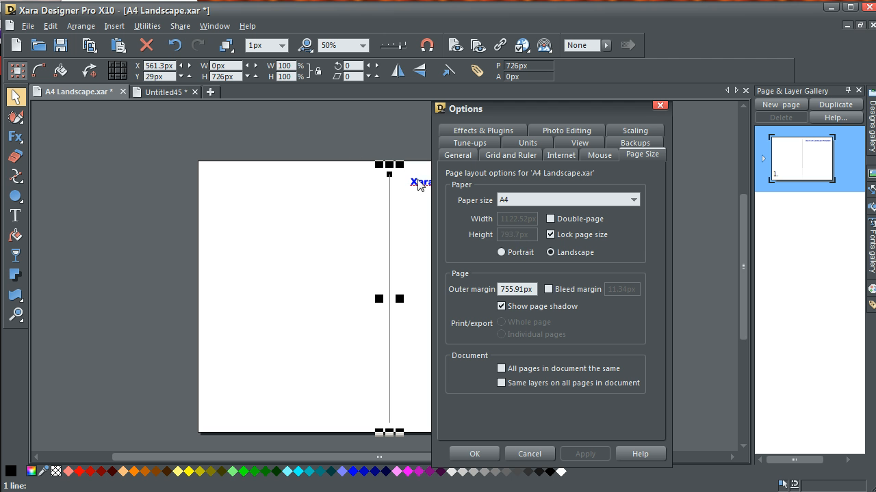
In Untitled45, draw a straight vertical line about 646 px long on the left side of the page
click(168, 93)
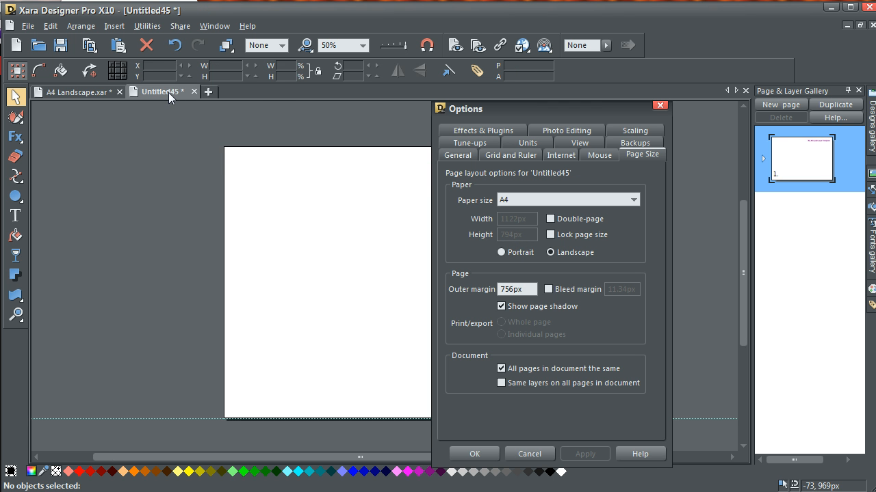
click(23, 180)
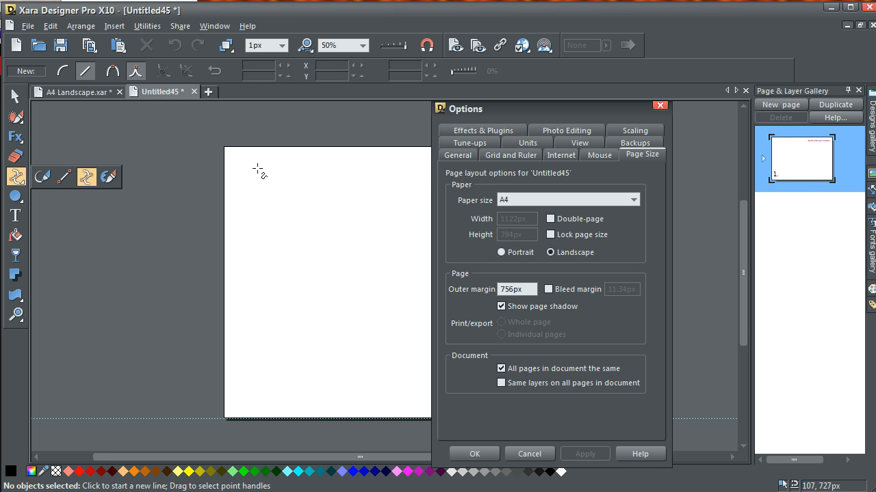
click(257, 166)
click(257, 289)
drag(259, 272, 263, 386)
click(14, 97)
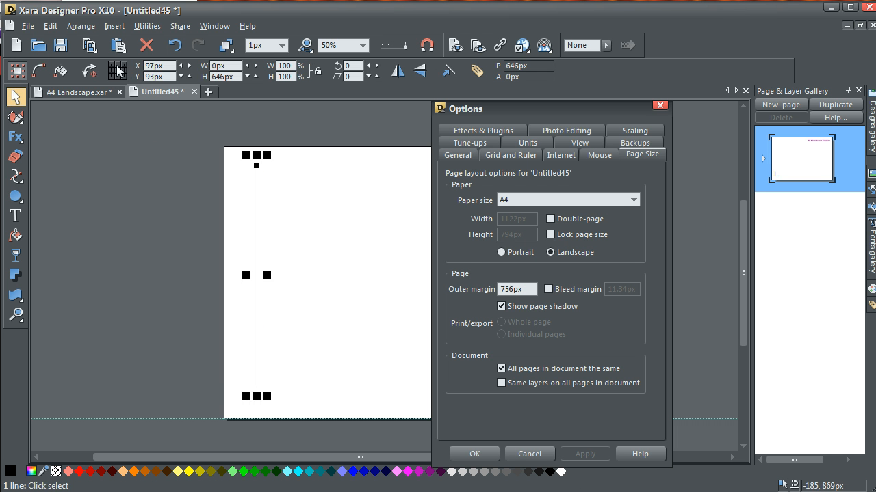
Centre the Untitled45 line horizontally within the page and close the object alignment dialog
click(79, 28)
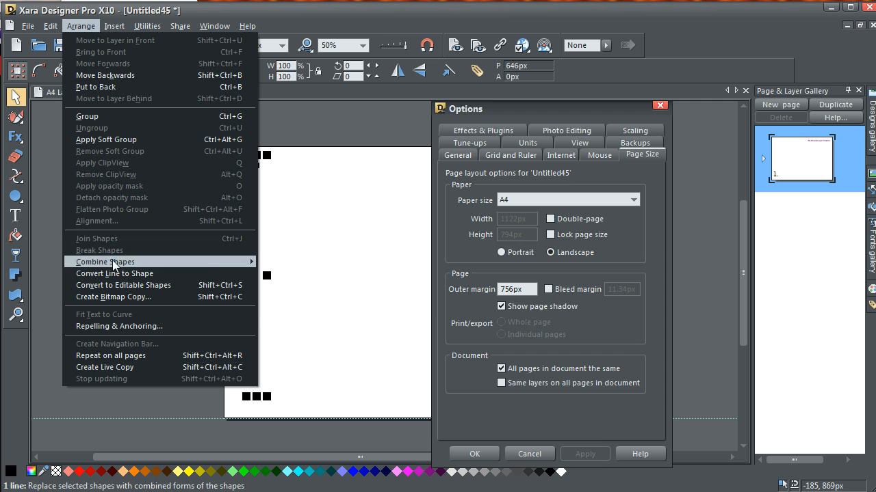
click(534, 103)
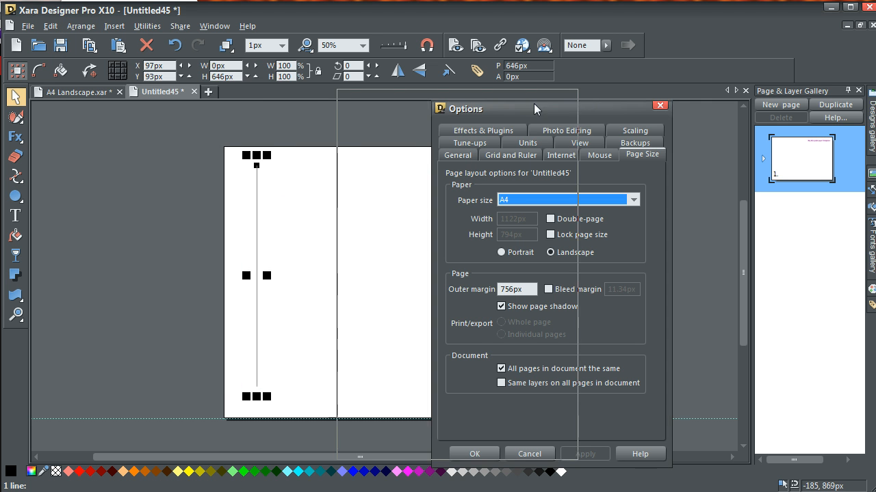
drag(534, 104, 800, 98)
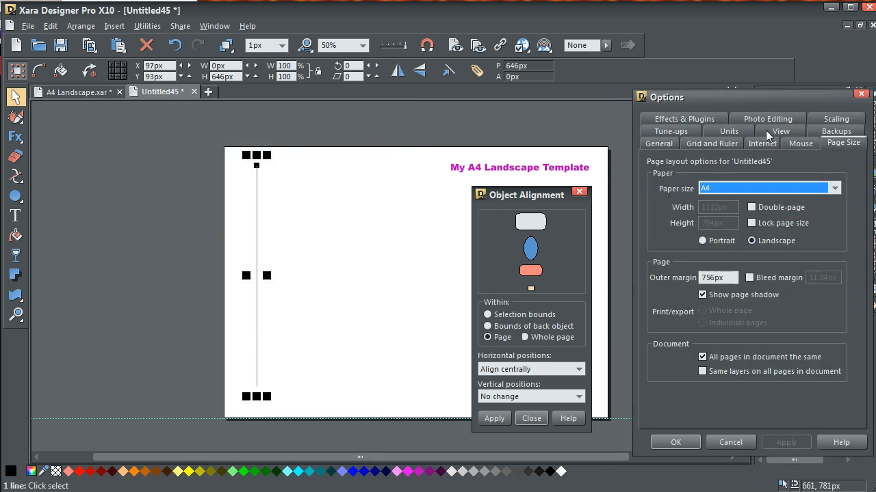
click(494, 420)
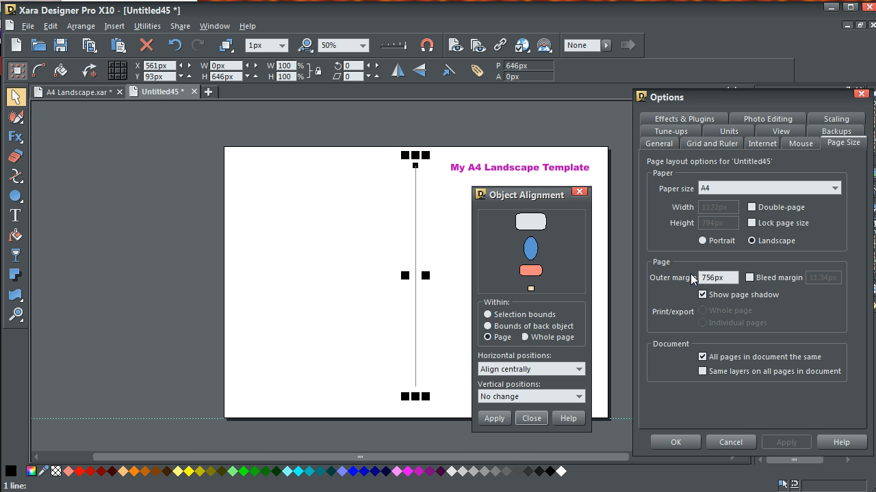
click(531, 418)
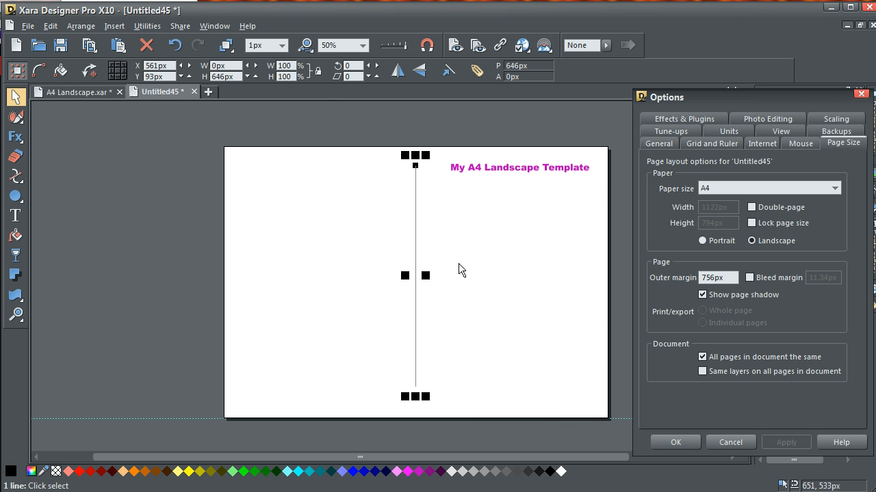
Delete the centre line from A4 Landscape.xar and place the photo "! knife.jpg" on its page
click(102, 91)
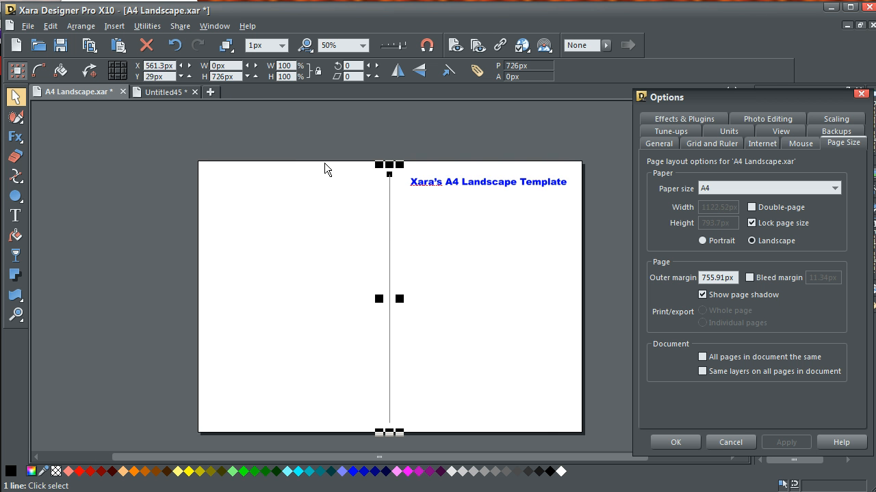
click(414, 256)
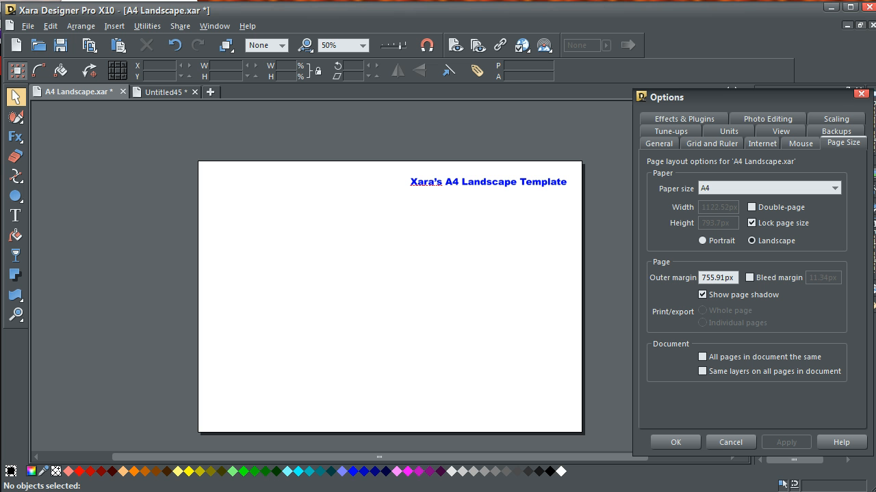
drag(875, 273, 377, 277)
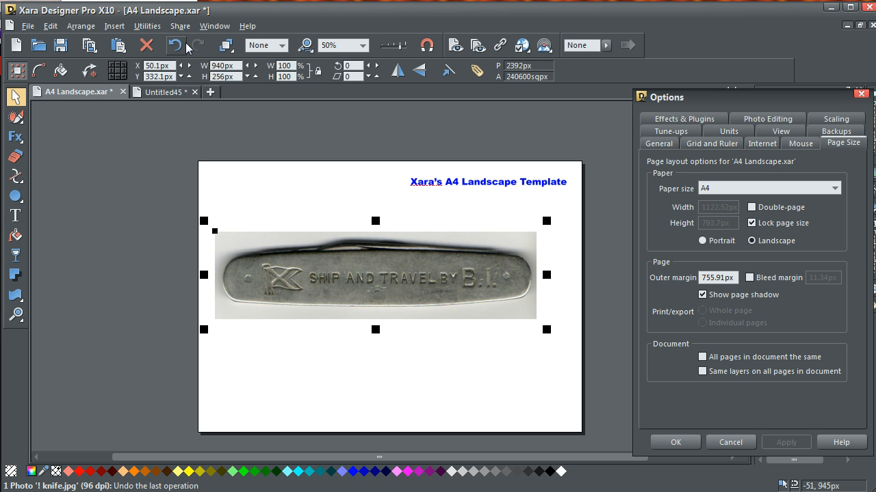
Check the Snap to Grid setting and reduce the knife photo's height to about 252 px from its upper edge
click(215, 27)
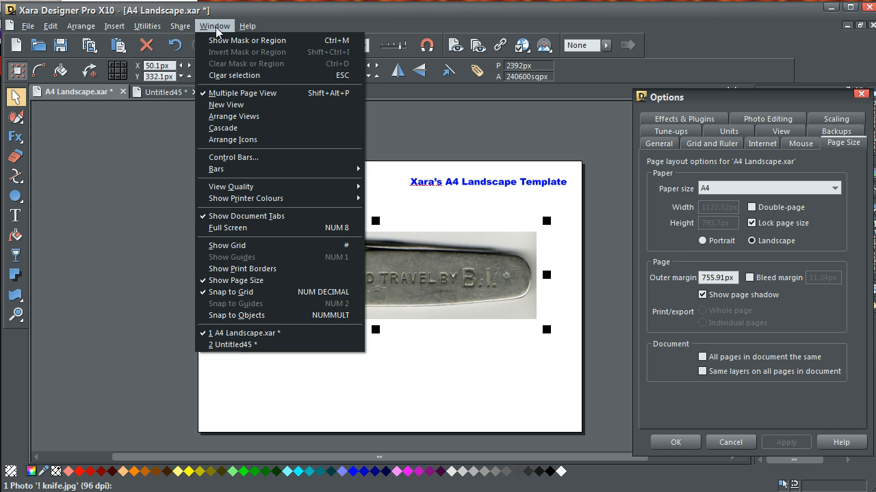
click(216, 28)
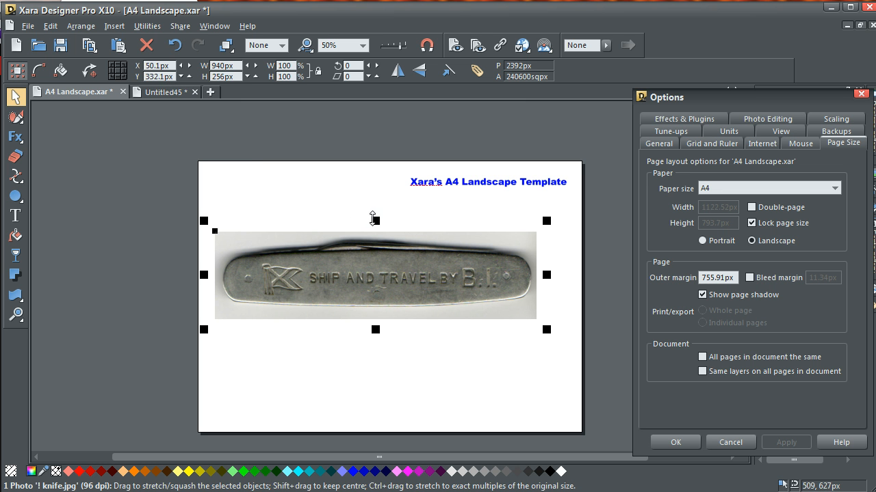
mouse_move(375, 220)
mouse_down()
mouse_move(371, 248)
mouse_move(374, 225)
mouse_up()
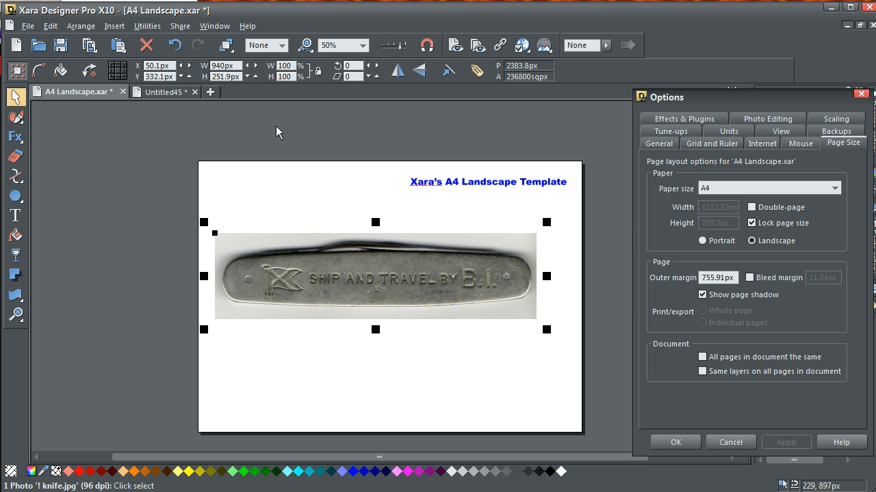
Undo the knife photo's height changes and its placement, and redo the placement
click(175, 46)
click(175, 45)
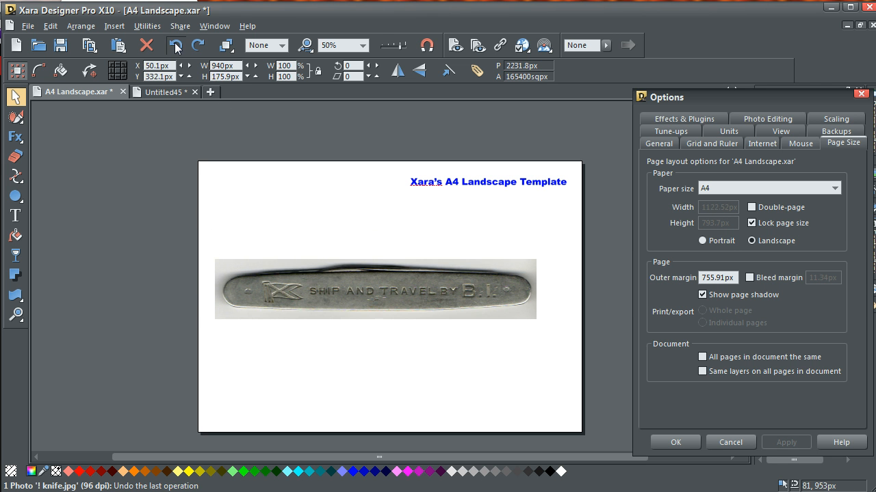
click(175, 45)
click(175, 46)
click(175, 46)
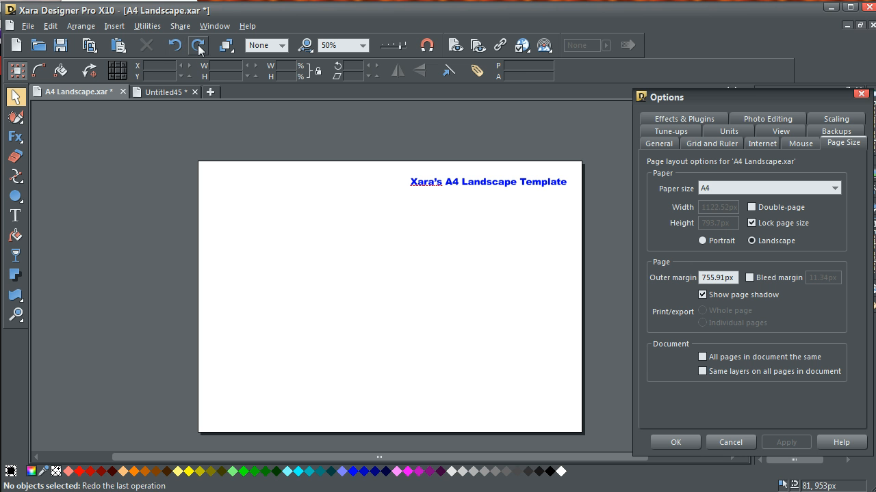
click(199, 48)
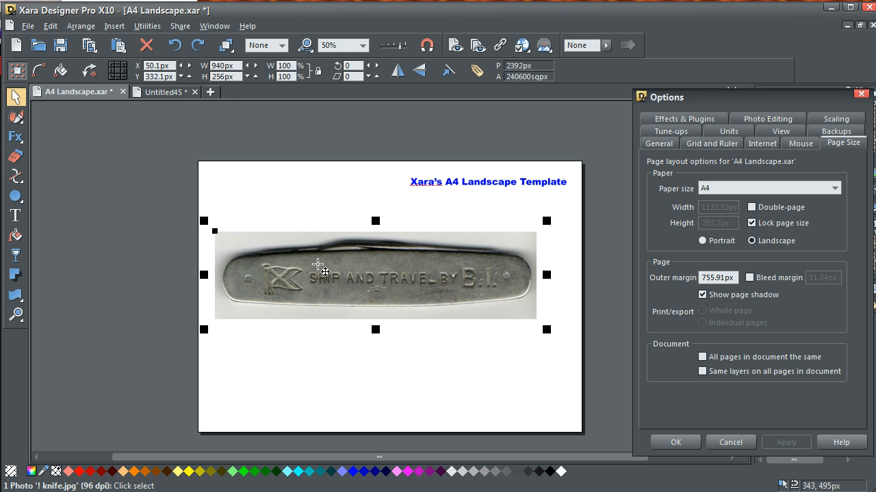
Move the knife photo slightly right to X 70 px, Y 330 px
drag(314, 264, 320, 264)
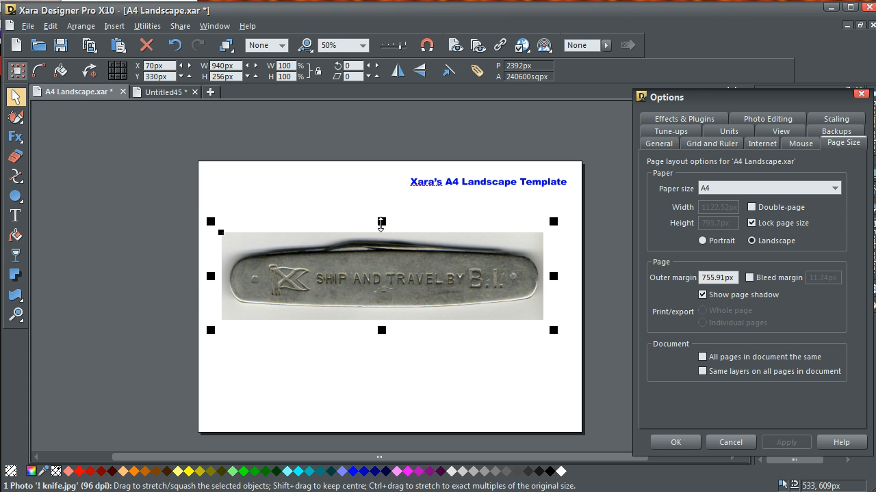
Resize the knife photo from its upper and left edges to about 898 by 272 px and delete it from the page
mouse_move(382, 221)
mouse_down()
mouse_move(378, 244)
mouse_move(378, 217)
mouse_up()
drag(211, 273, 230, 276)
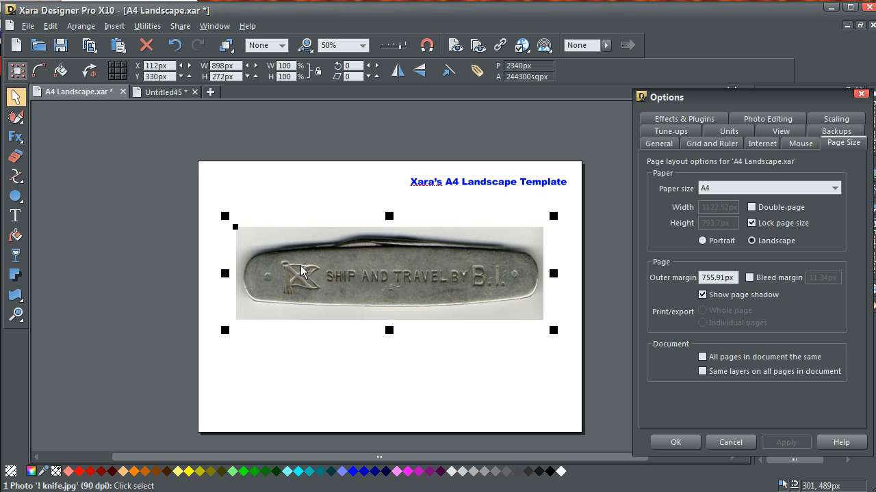
key(Delete)
Import the photo "! knife.jpg" into A4 Landscape.xar
click(27, 26)
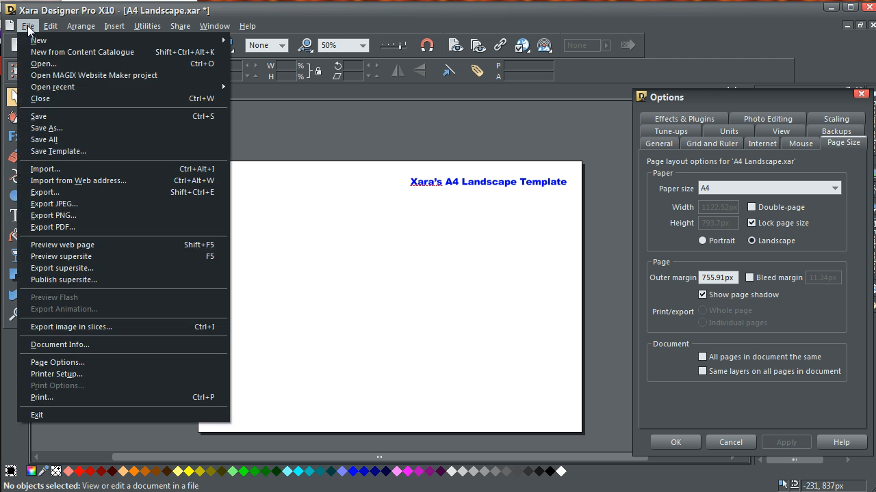
click(54, 170)
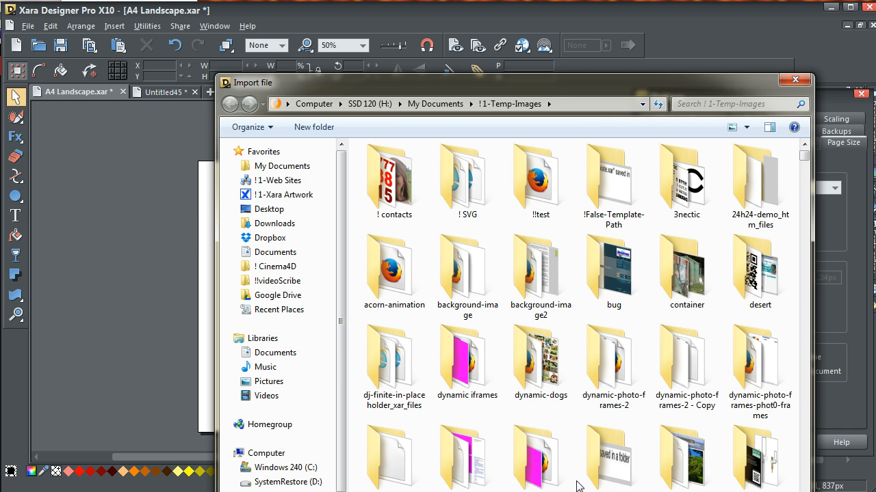
drag(548, 80, 550, 0)
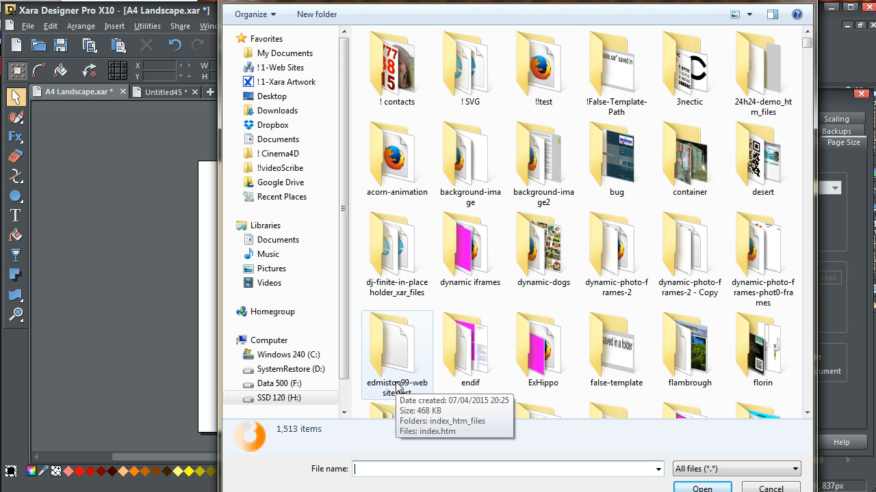
text(! kn)
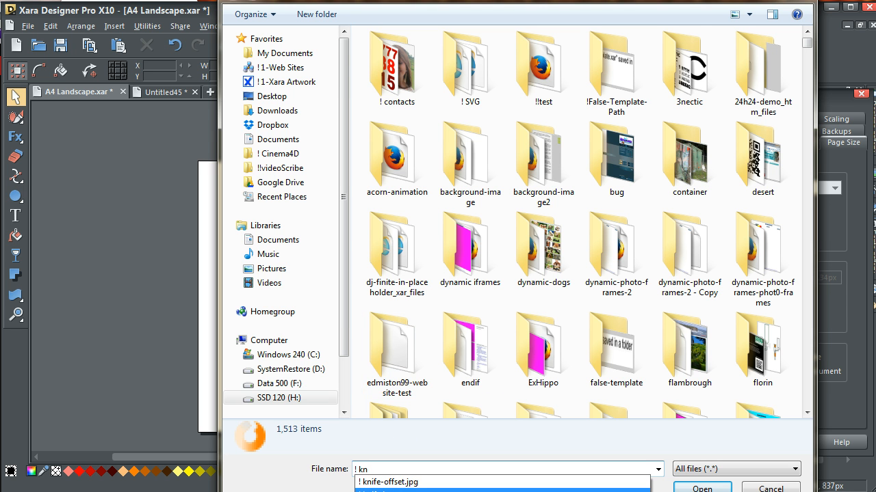
click(383, 490)
click(705, 488)
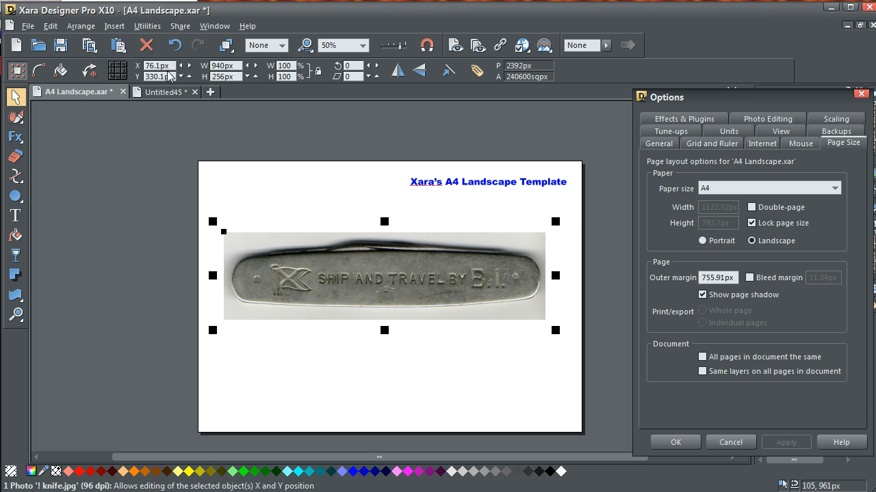
Switch to the Untitled45 document and delete the centre line from its page
click(164, 92)
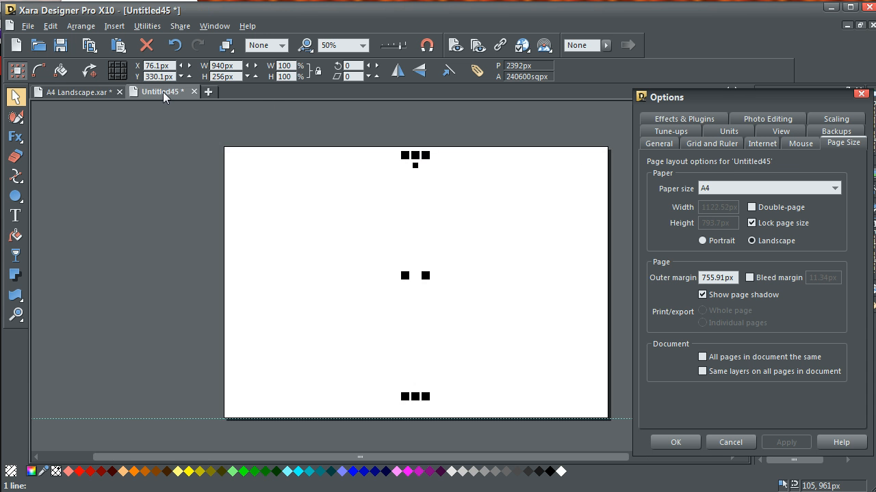
click(312, 199)
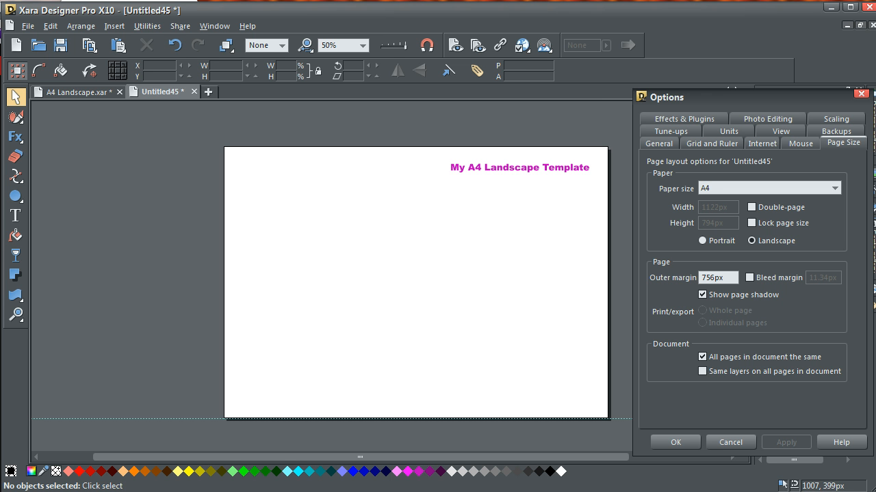
Place the photo "! knife.jpg" on the Untitled45 page and undo the placement
drag(715, 368, 464, 288)
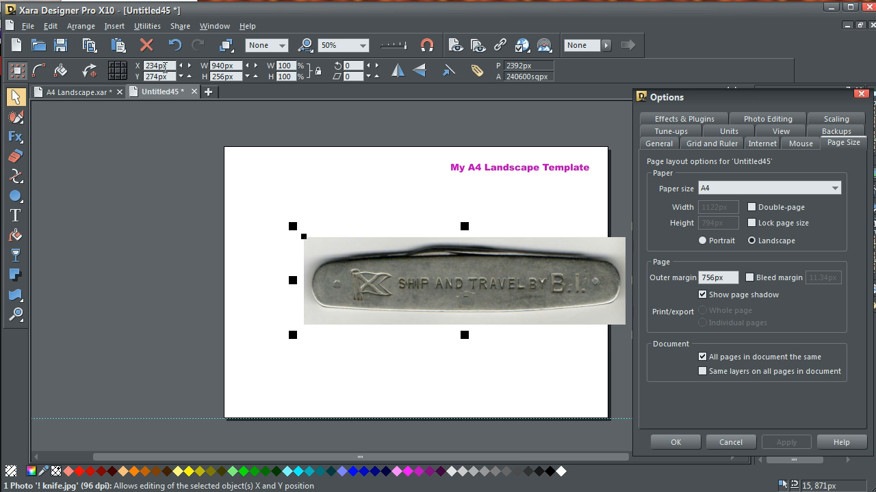
click(346, 235)
key(ctrl+z)
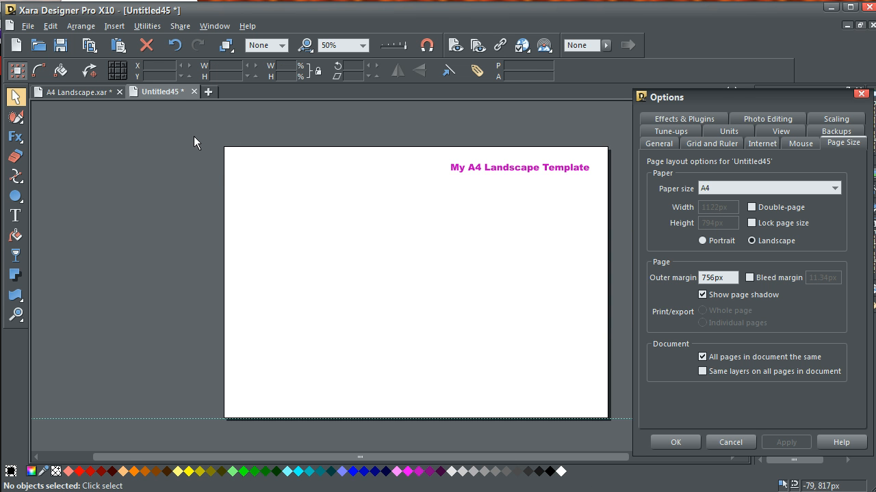
Import the photo "! knife.jpg" into the Untitled45 document
click(27, 26)
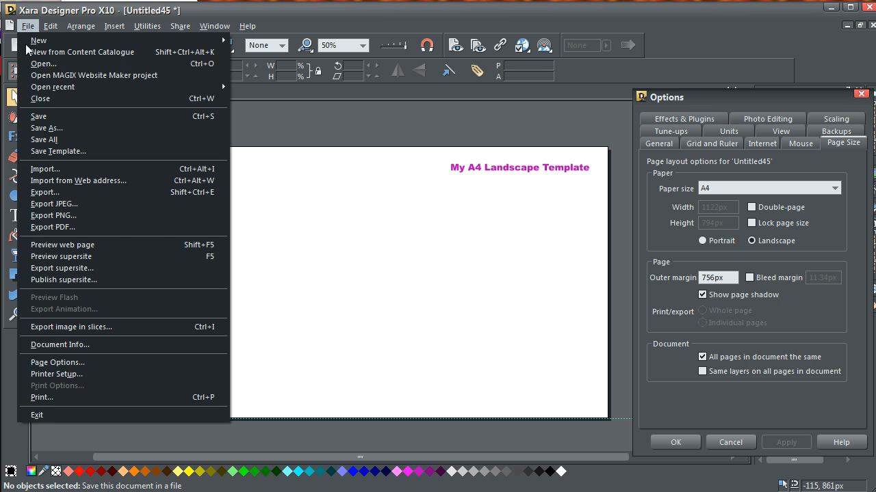
click(52, 170)
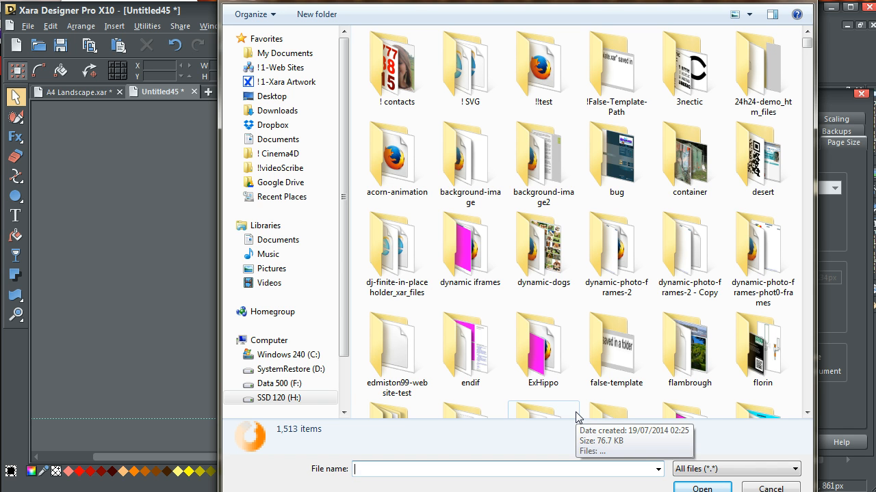
text(! kn)
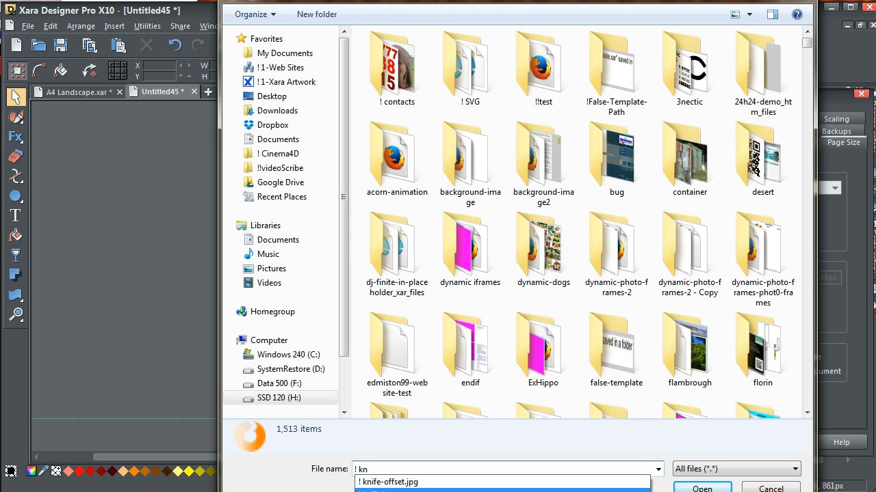
click(383, 490)
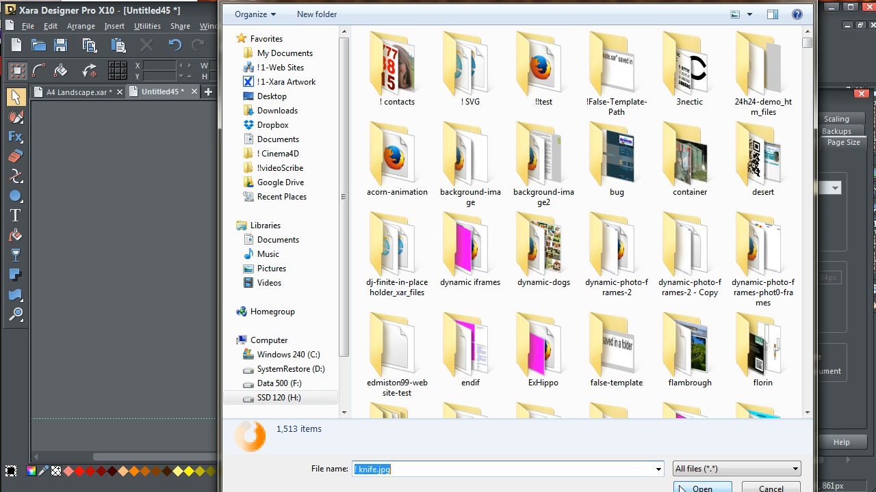
click(702, 487)
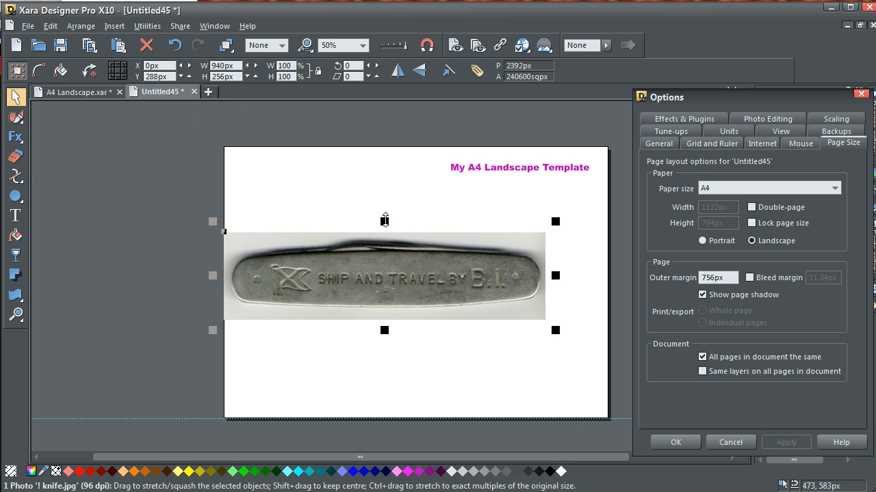
Stretch and squash the knife photo repeatedly from its upper and left edges, ending at about 806 by 242 px
drag(383, 219, 376, 201)
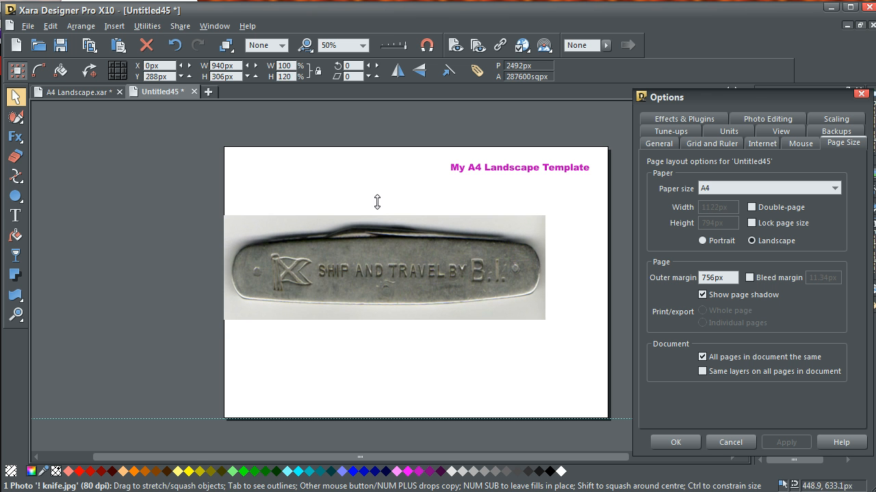
drag(216, 267, 360, 269)
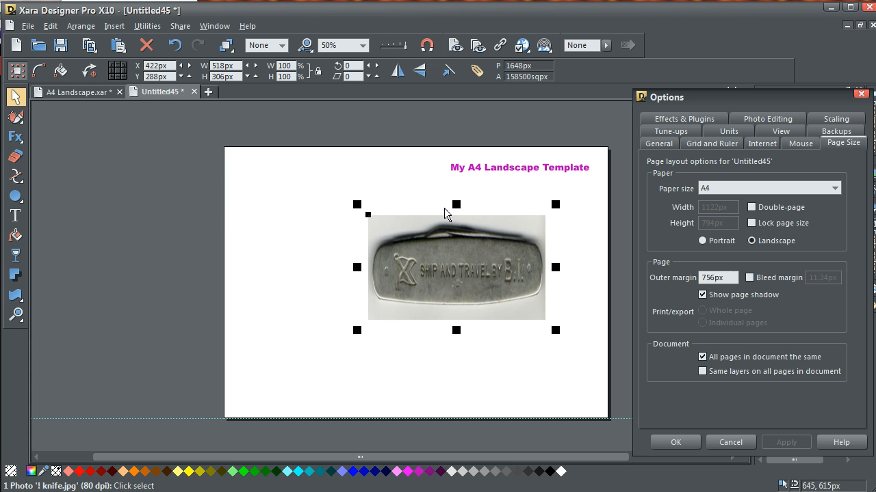
drag(456, 205, 456, 225)
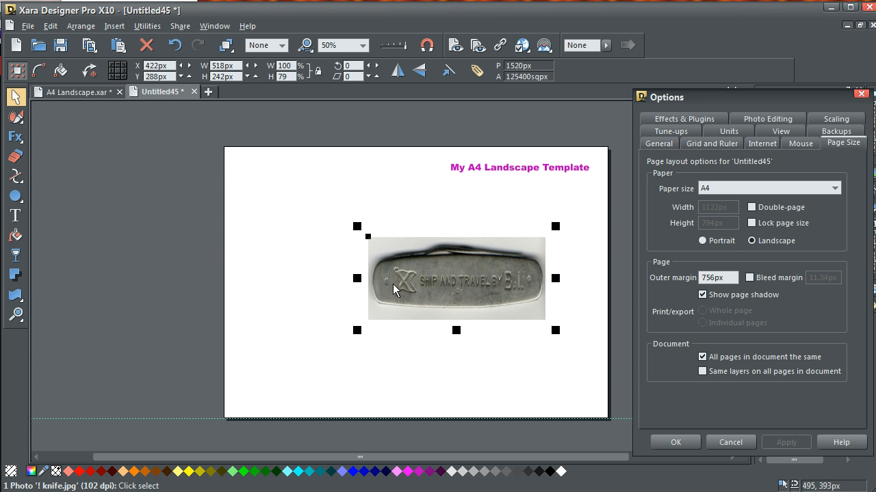
drag(351, 278, 250, 273)
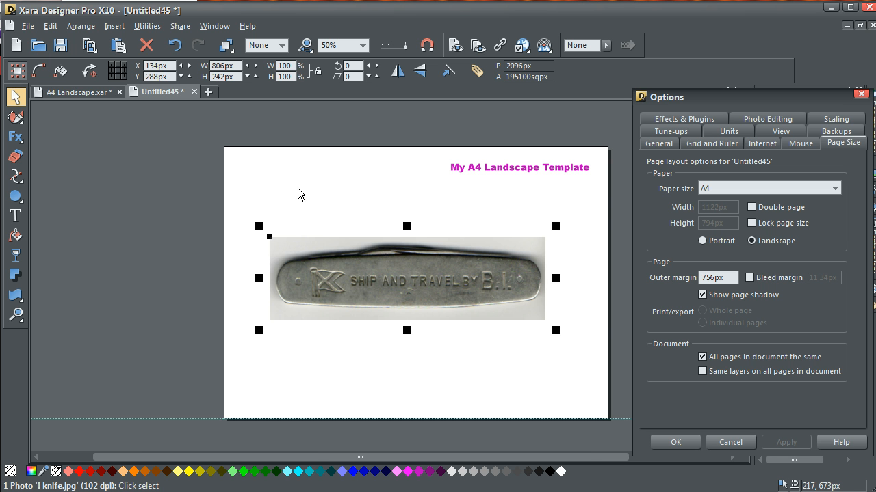
Delete the knife photo from Untitled45 and the one from A4 Landscape.xar
key(Delete)
mouse_move(17, 200)
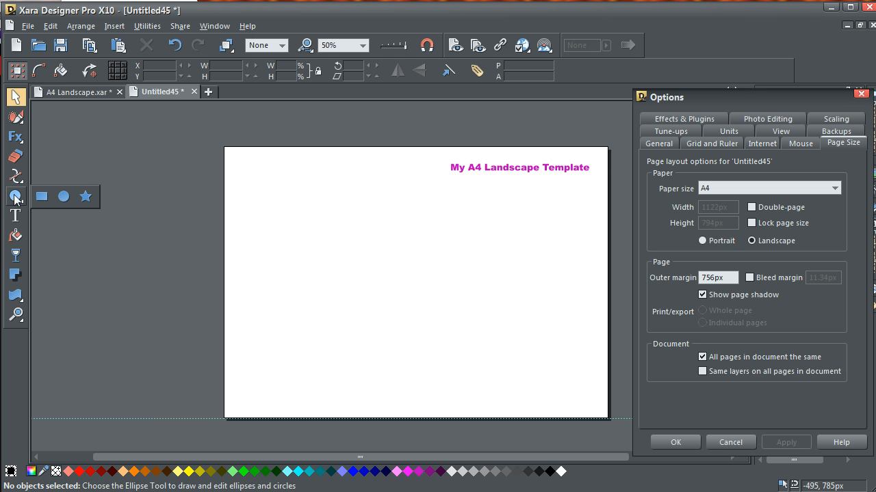
click(76, 92)
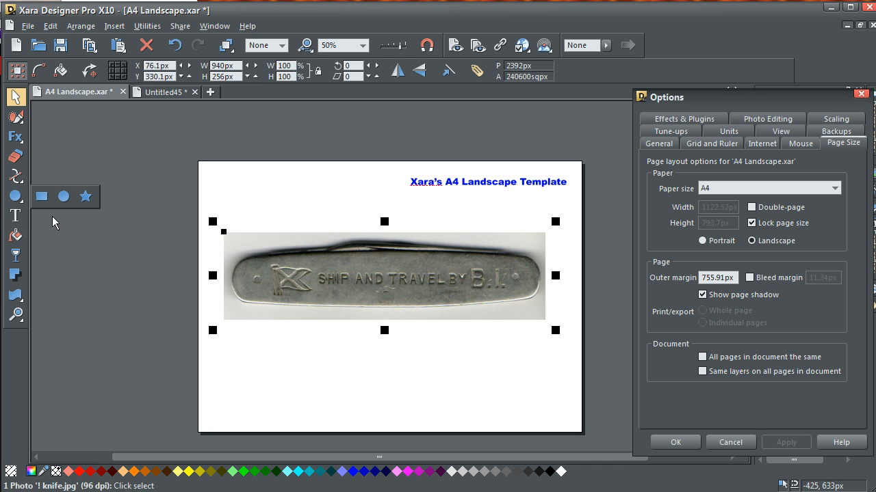
key(Delete)
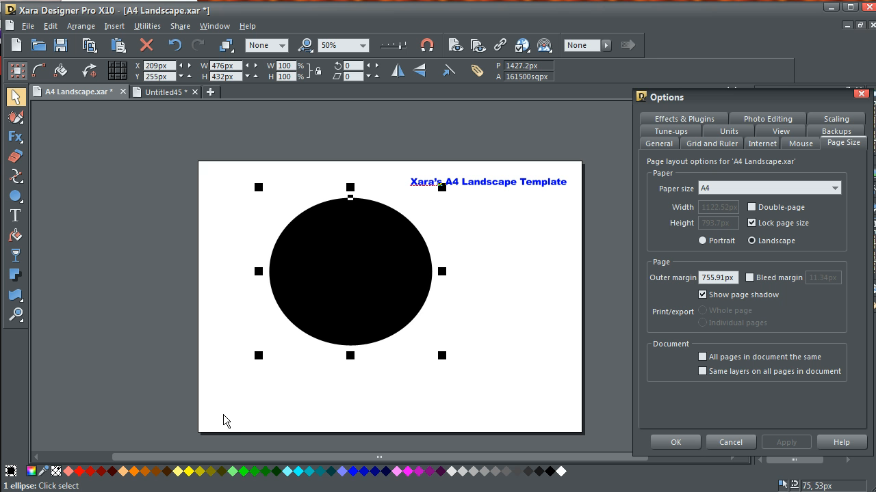